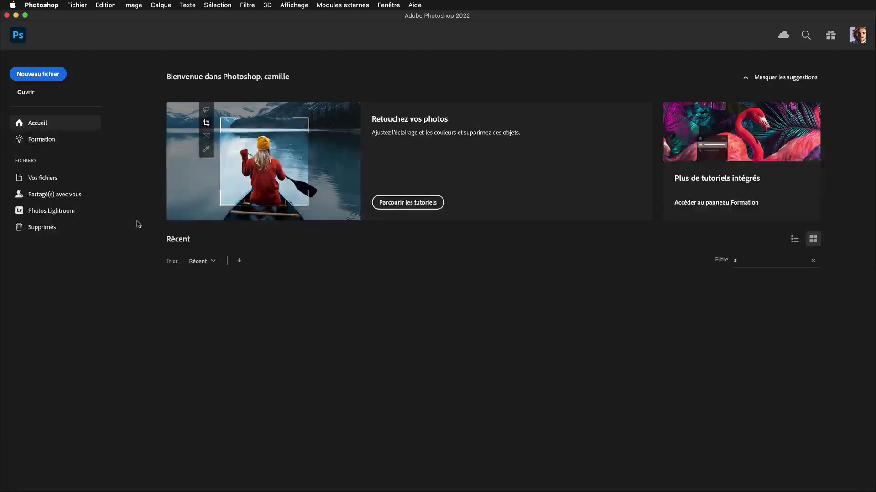
Show the Open dialog listing Photo 1.jpeg and Photo 2.jpeg in '6 Fichiers sources'.
{"action": "key", "text": "super+o"}
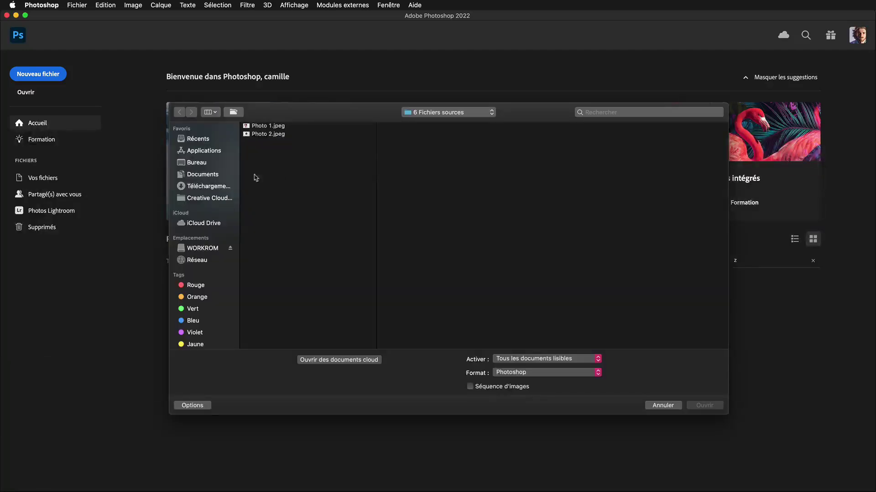
Open Photo 1.jpeg, the 5760 × 3840 px portrait, as a new document.
{"action": "left_click", "coordinate": [282, 127]}
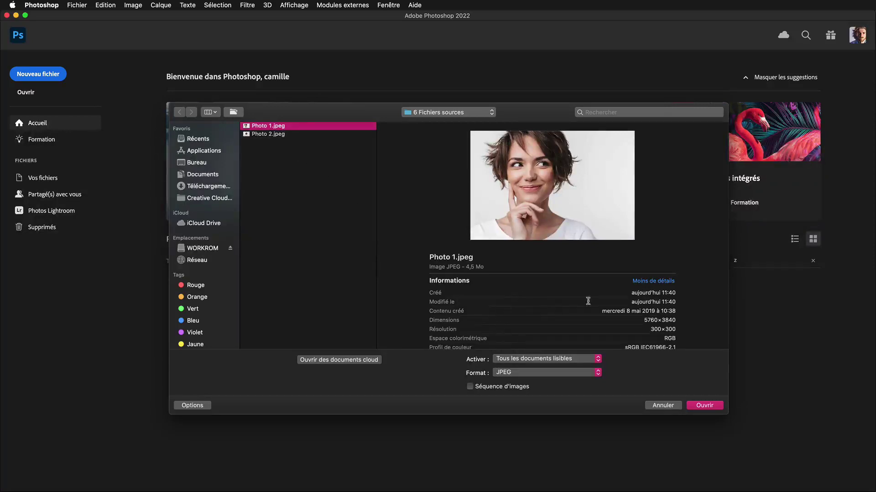
{"action": "left_click", "coordinate": [704, 406]}
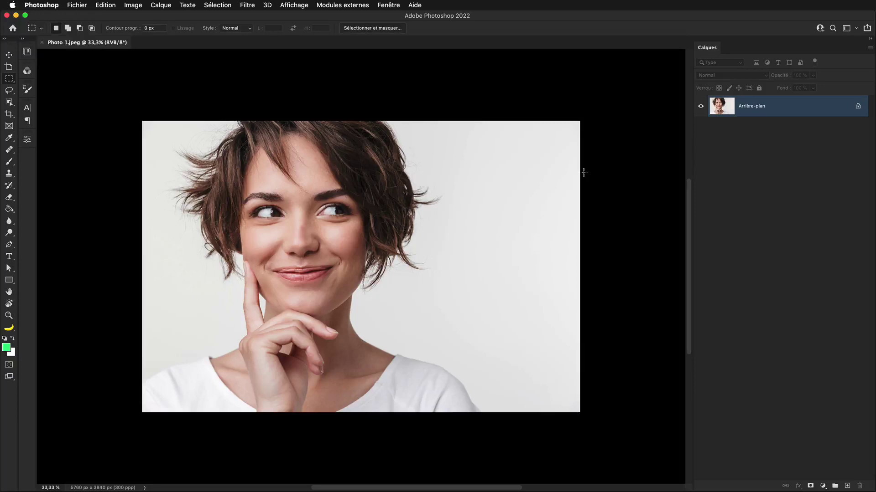
Switch from WORK 2022 to Les indispensables (par défaut) and reset its panel layout.
{"action": "left_click", "coordinate": [389, 5]}
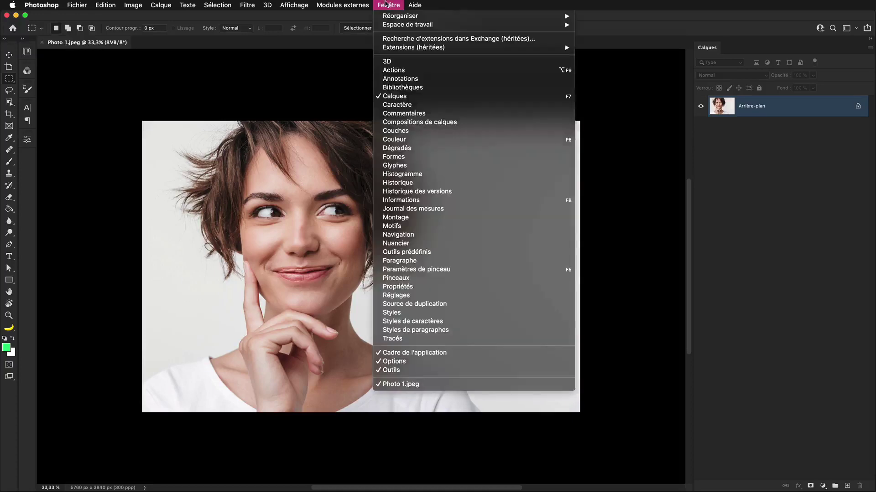
{"action": "mouse_move", "coordinate": [408, 25]}
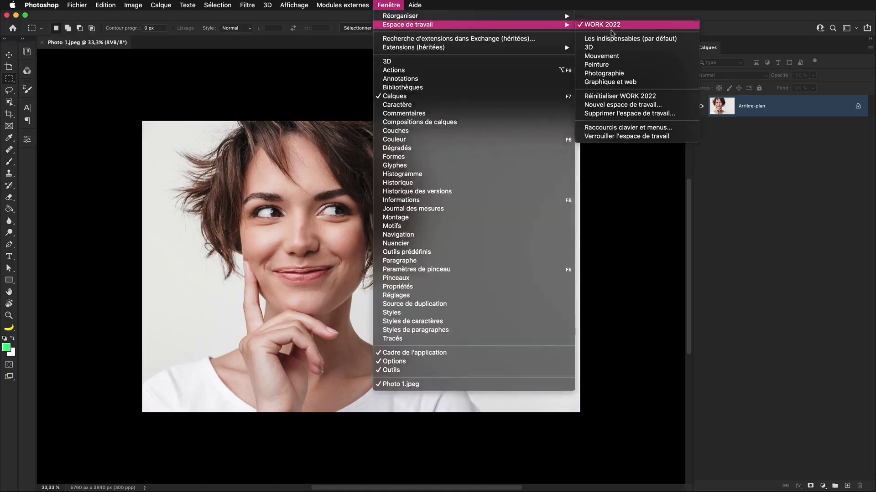
{"action": "left_click", "coordinate": [627, 39]}
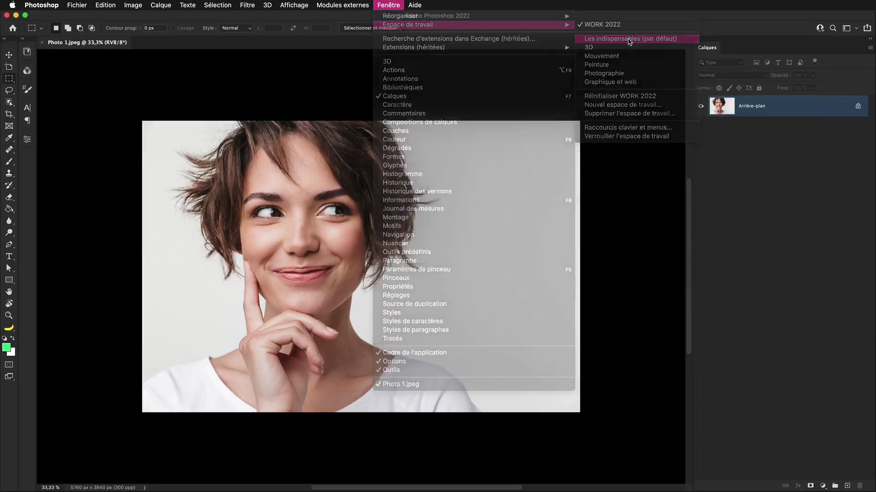
{"action": "left_click", "coordinate": [389, 6]}
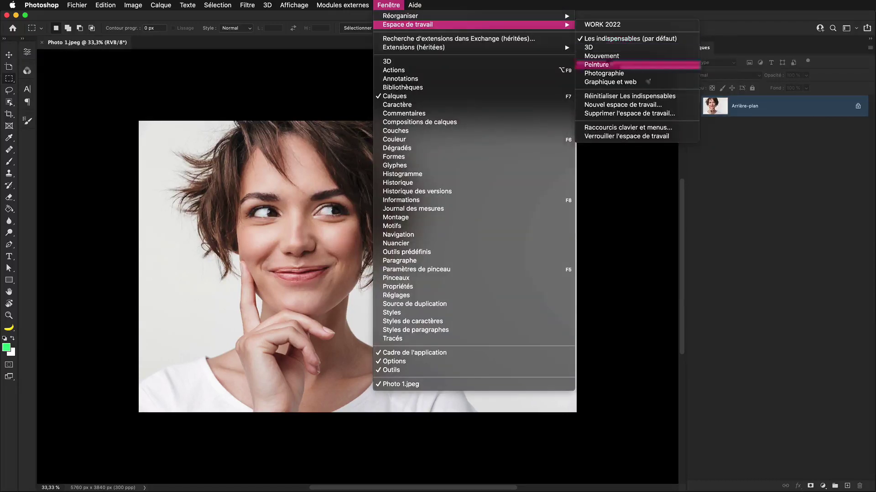
{"action": "left_click", "coordinate": [644, 96]}
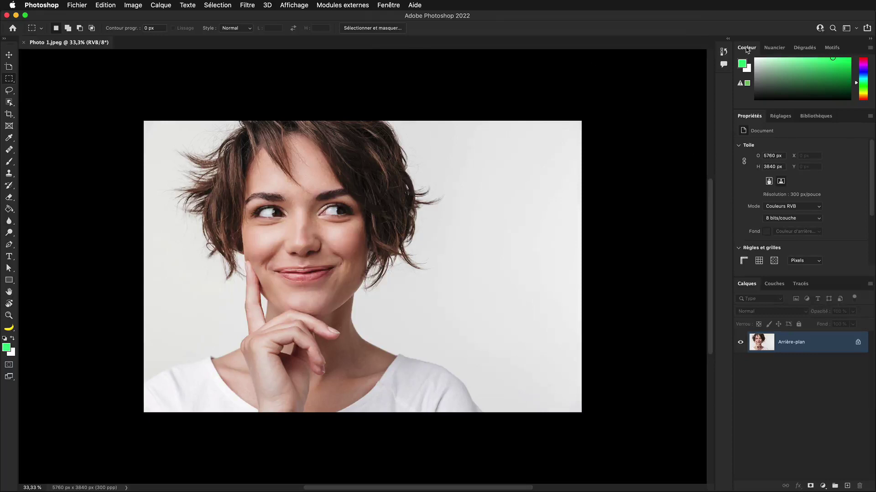
Close Couleur, and float Motifs, Dégradés, Nuancier, history, comments, Réglages, Bibliothèques and Propriétés out of the dock.
{"action": "left_click_drag", "start_coordinate": [746, 51], "coordinate": [441, 186]}
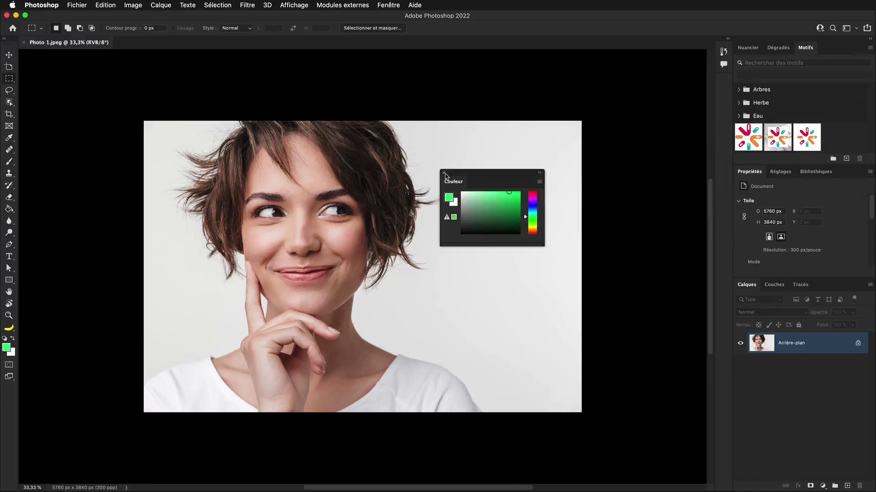
{"action": "left_click", "coordinate": [444, 173]}
{"action": "left_click_drag", "start_coordinate": [805, 47], "coordinate": [489, 128]}
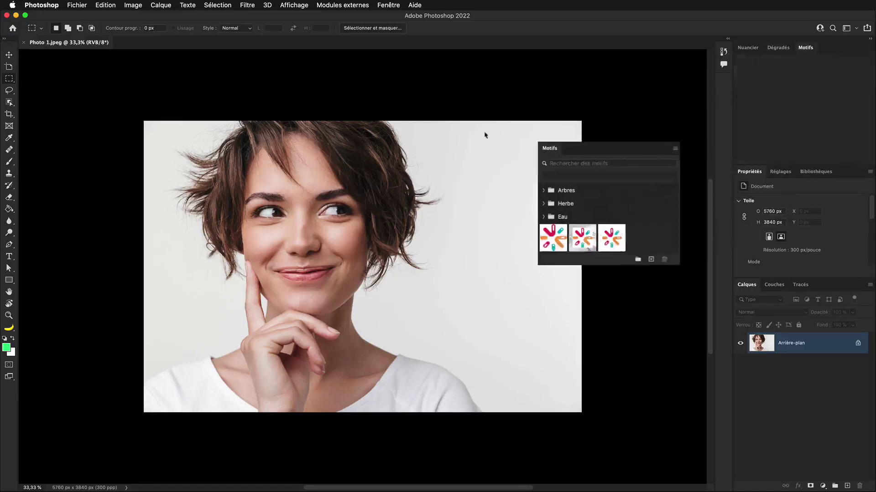
{"action": "mouse_move", "coordinate": [770, 49]}
{"action": "left_mouse_down"}
{"action": "mouse_move", "coordinate": [726, 130]}
{"action": "mouse_move", "coordinate": [541, 160]}
{"action": "left_mouse_up"}
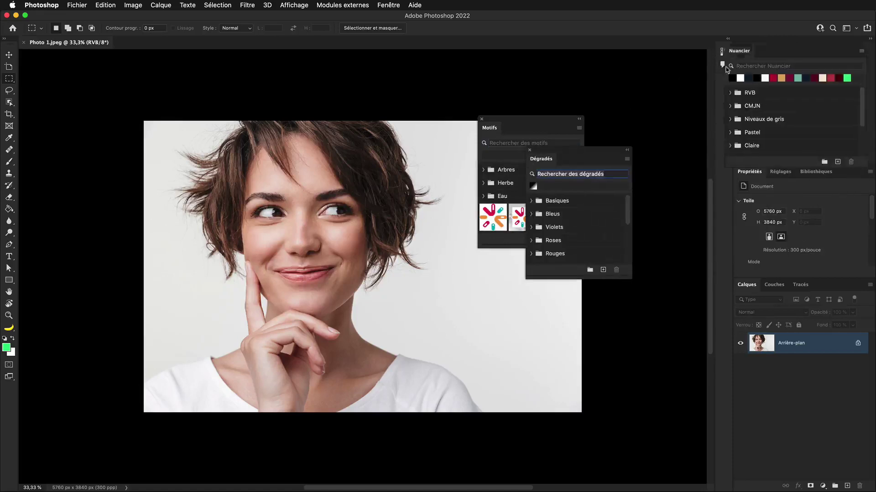
{"action": "left_click_drag", "start_coordinate": [748, 47], "coordinate": [479, 184]}
{"action": "left_click_drag", "start_coordinate": [723, 51], "coordinate": [561, 87]}
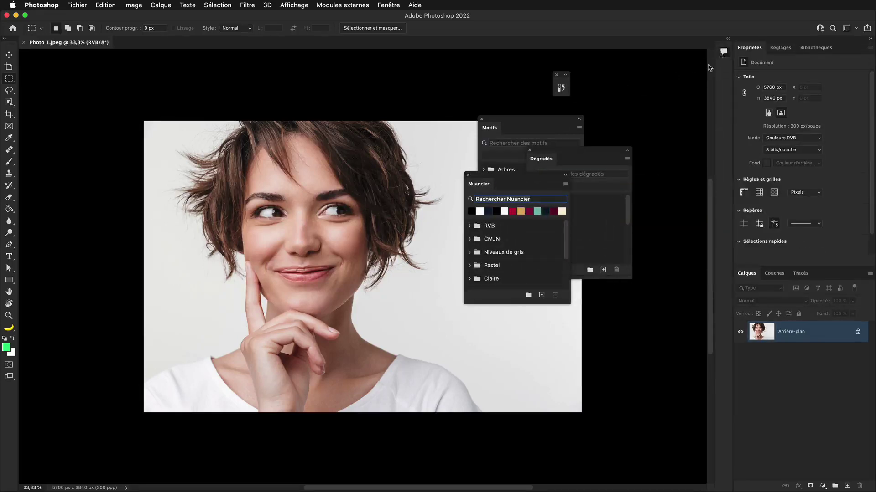
{"action": "left_click_drag", "start_coordinate": [724, 64], "coordinate": [626, 106]}
{"action": "left_click_drag", "start_coordinate": [780, 47], "coordinate": [591, 90]}
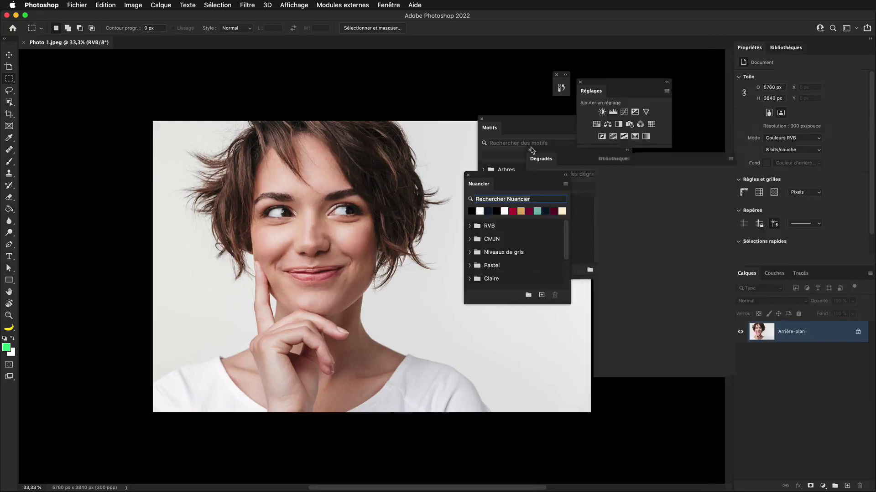
{"action": "left_click_drag", "start_coordinate": [791, 47], "coordinate": [531, 148]}
{"action": "left_click_drag", "start_coordinate": [753, 53], "coordinate": [95, 104]}
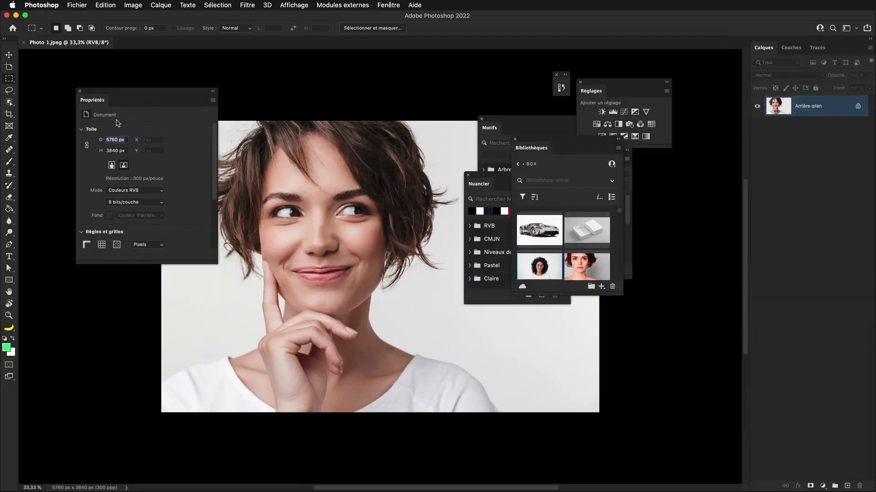
Close the floating Nuancier, Bibliothèques, Motifs, Dégradés, Réglages and history panels.
{"action": "left_click", "coordinate": [468, 175]}
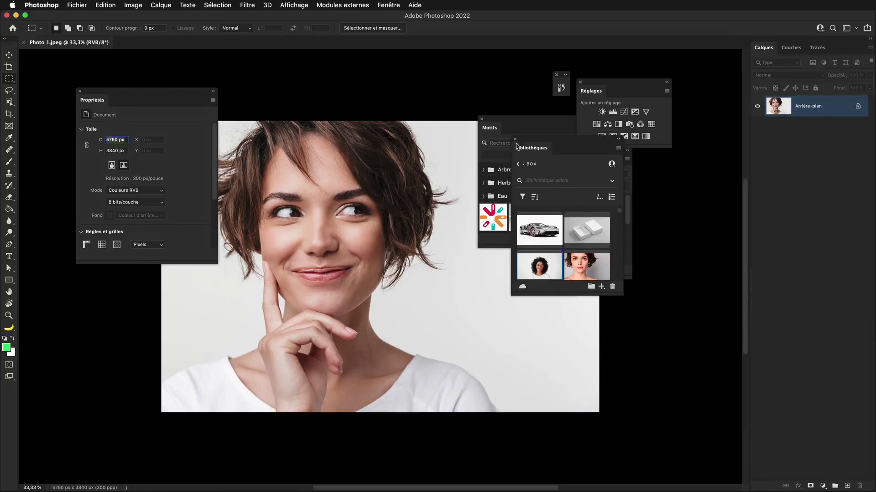
{"action": "left_click", "coordinate": [515, 139]}
{"action": "left_click", "coordinate": [482, 121]}
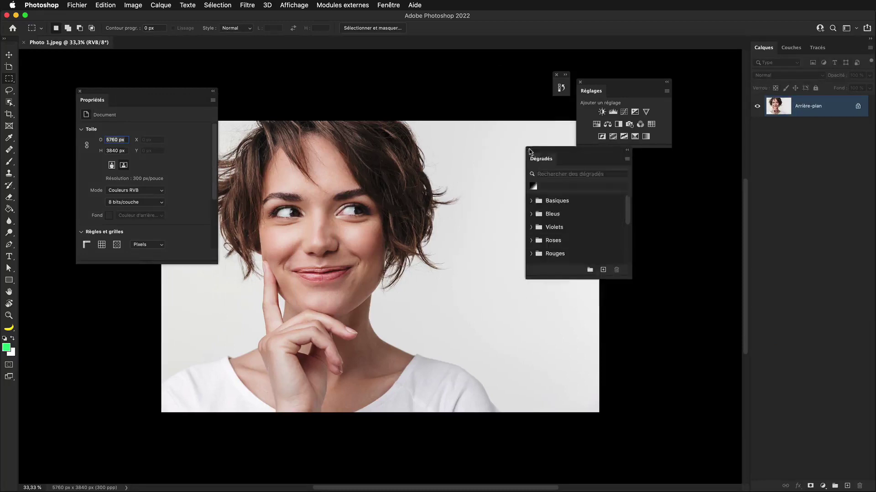
{"action": "left_click", "coordinate": [530, 150]}
{"action": "left_click", "coordinate": [580, 82]}
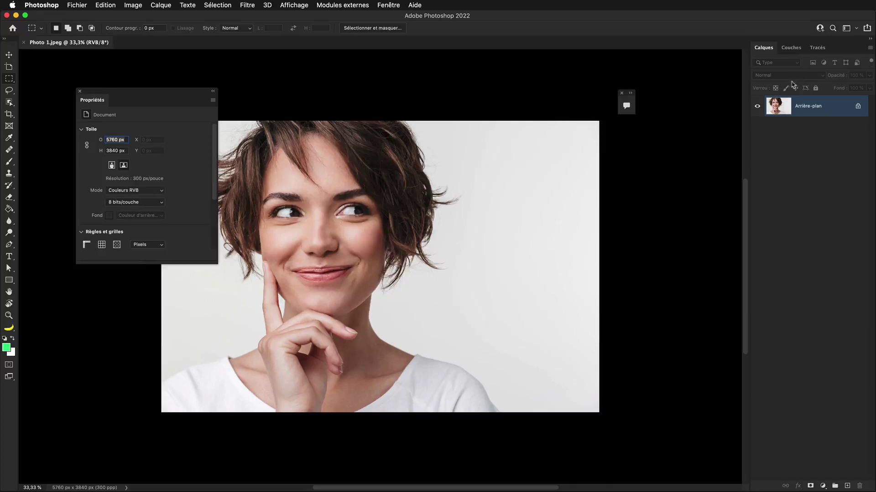
{"action": "left_click", "coordinate": [622, 93]}
Detach and close the Couches and Tracés panels.
{"action": "left_click_drag", "start_coordinate": [790, 48], "coordinate": [549, 93]}
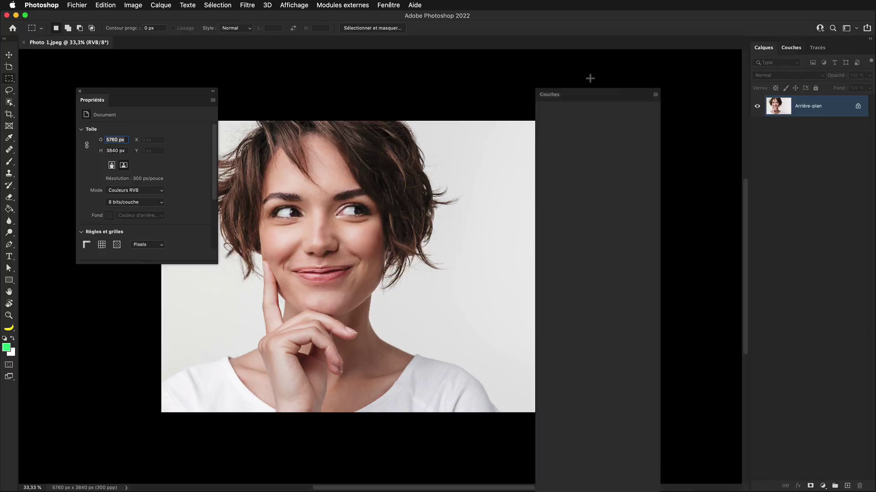
{"action": "mouse_move", "coordinate": [817, 47]}
{"action": "left_mouse_down"}
{"action": "mouse_move", "coordinate": [520, 160]}
{"action": "mouse_move", "coordinate": [514, 155]}
{"action": "left_mouse_up"}
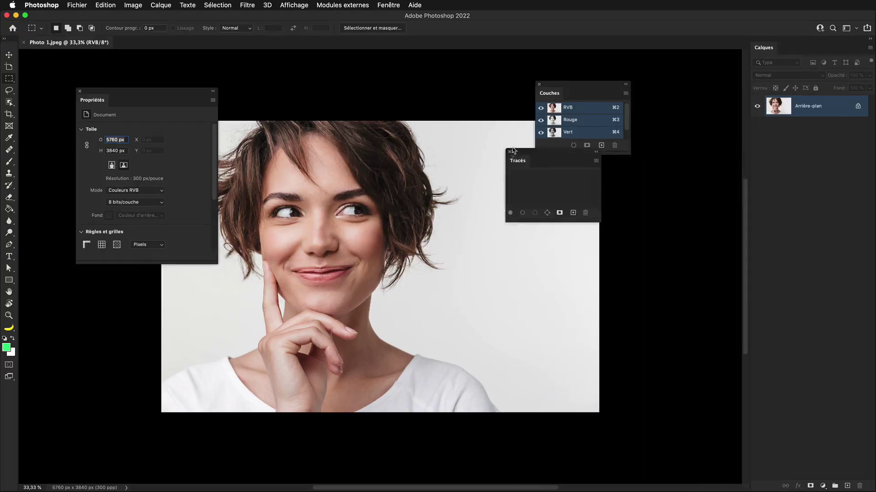
{"action": "left_click", "coordinate": [509, 152]}
{"action": "left_click", "coordinate": [539, 84]}
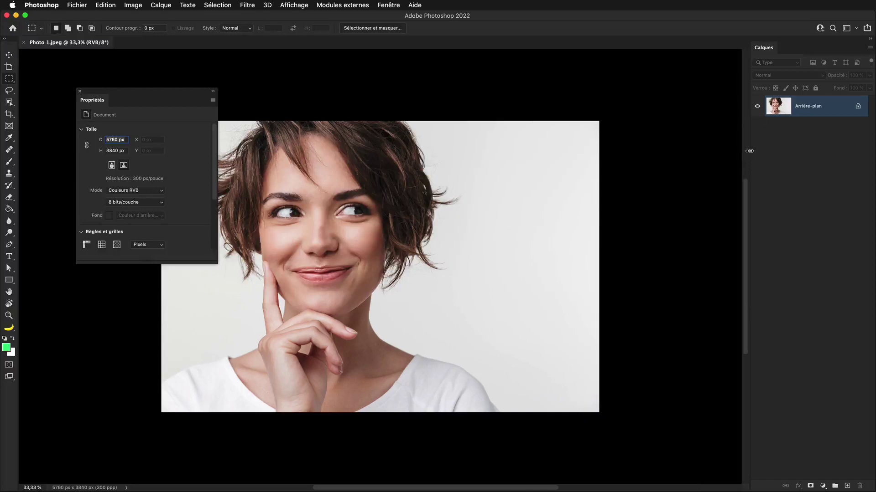
Widen the Calques panel docked on the right and show the Fenêtre panel list.
{"action": "left_click_drag", "start_coordinate": [750, 149], "coordinate": [716, 150]}
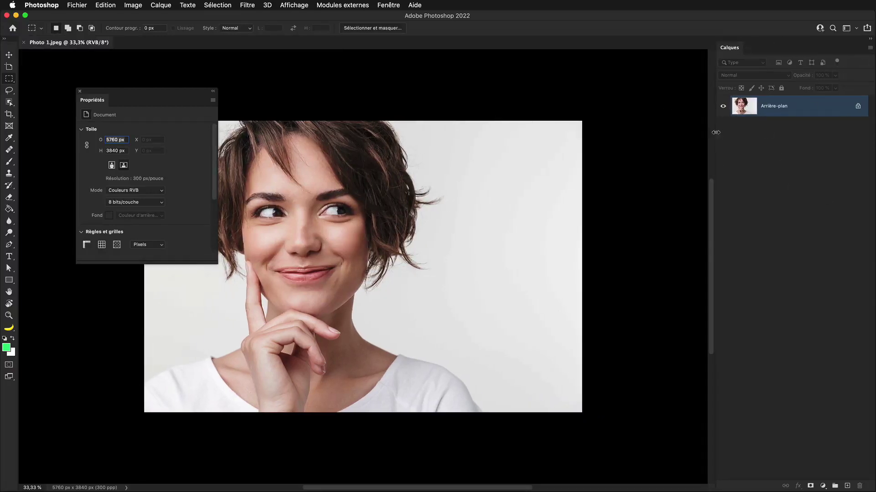
{"action": "left_click_drag", "start_coordinate": [715, 132], "coordinate": [722, 140]}
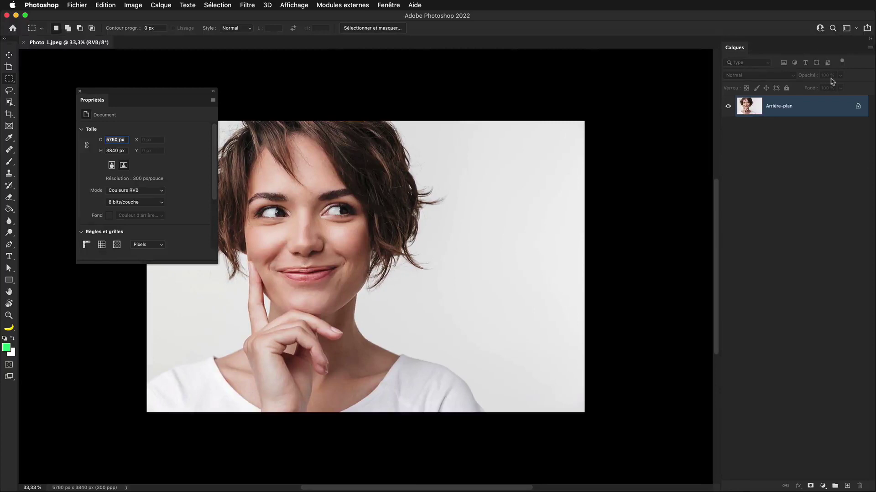
{"action": "mouse_move", "coordinate": [737, 51]}
{"action": "left_mouse_down"}
{"action": "mouse_move", "coordinate": [634, 123]}
{"action": "mouse_move", "coordinate": [873, 123]}
{"action": "left_mouse_up"}
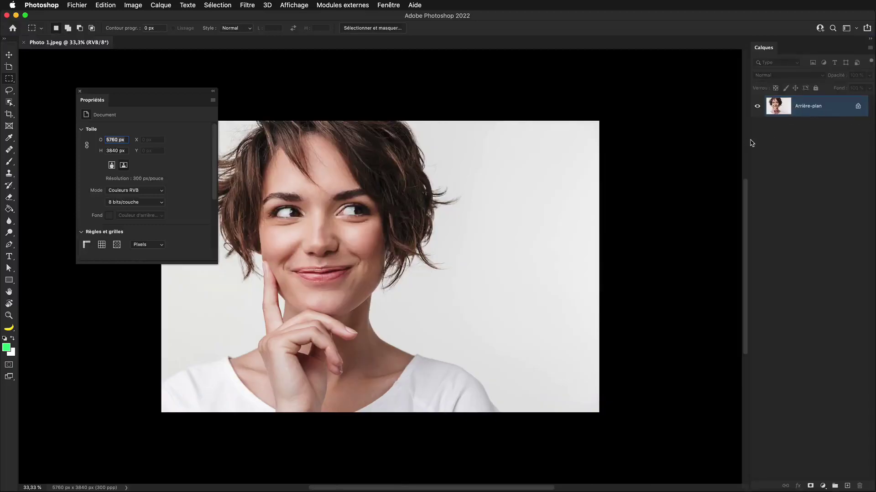
{"action": "left_click_drag", "start_coordinate": [749, 141], "coordinate": [721, 148]}
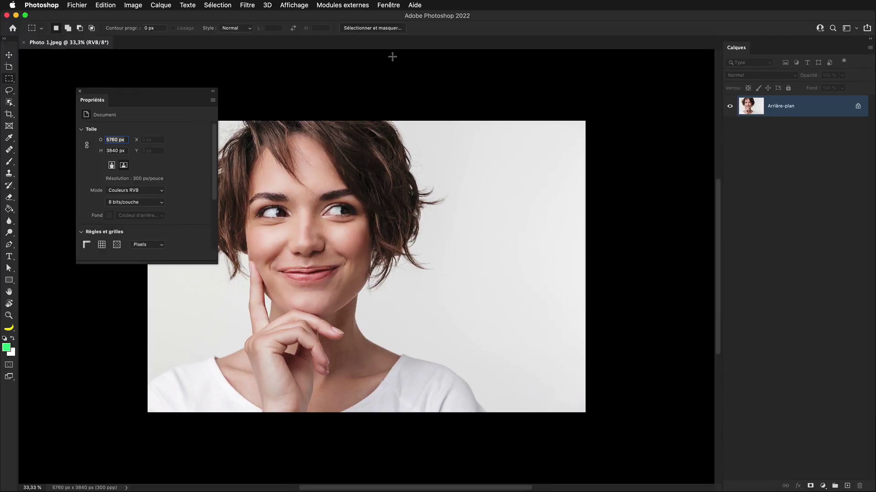
{"action": "left_click", "coordinate": [388, 5]}
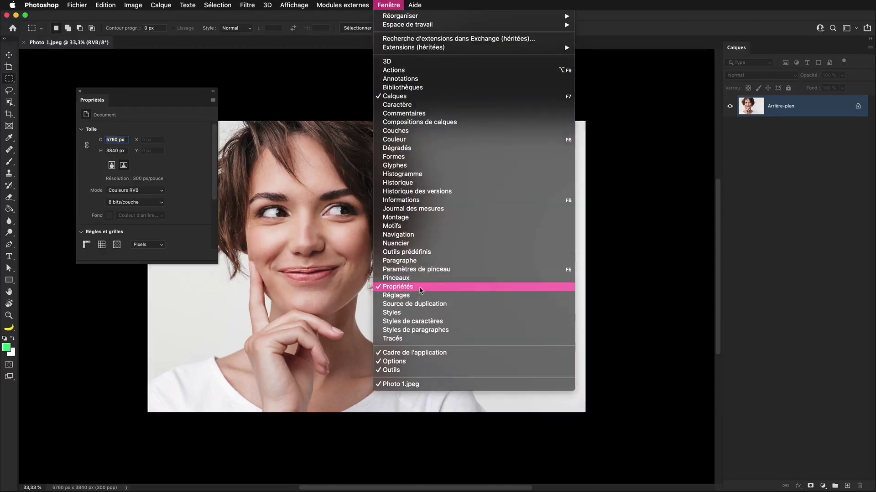
Dock Propriétés beside the tools as a collapsed icon in a narrowed strip.
{"action": "left_click", "coordinate": [114, 117]}
{"action": "mouse_move", "coordinate": [86, 116]}
{"action": "left_mouse_down"}
{"action": "mouse_move", "coordinate": [110, 96]}
{"action": "mouse_move", "coordinate": [21, 110]}
{"action": "left_mouse_up"}
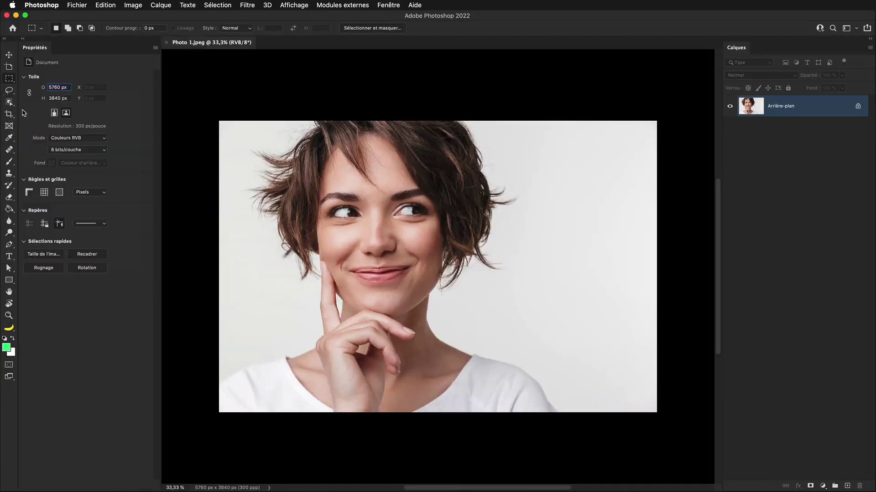
{"action": "left_click", "coordinate": [23, 40]}
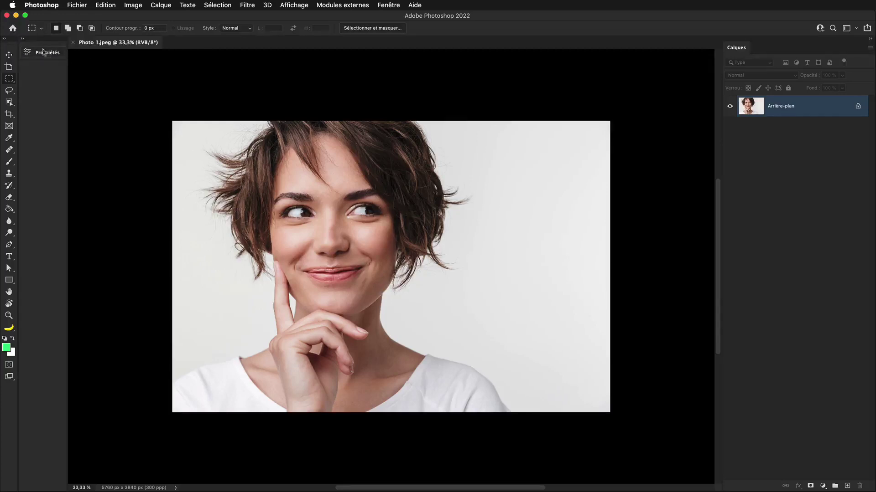
{"action": "left_click_drag", "start_coordinate": [67, 75], "coordinate": [37, 74]}
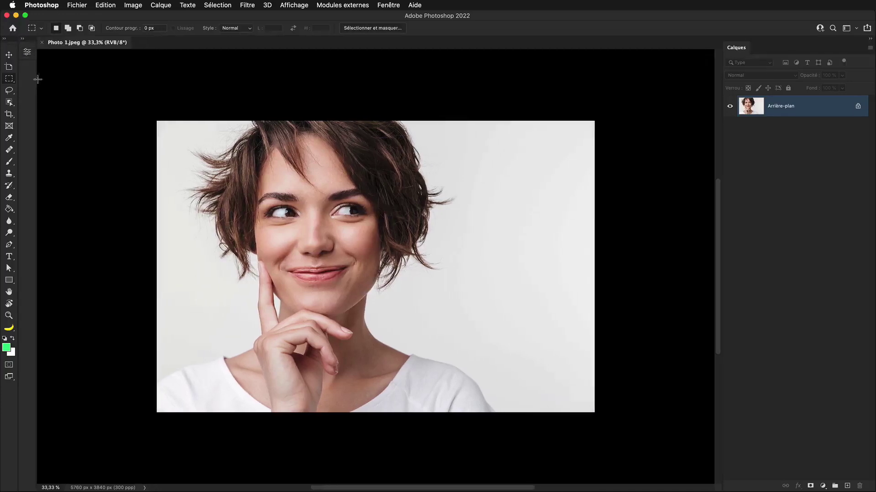
{"action": "left_click", "coordinate": [28, 54]}
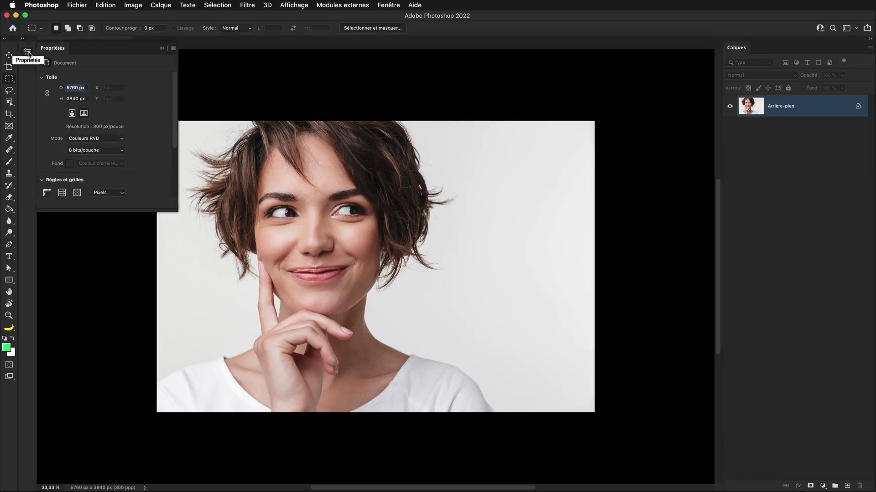
{"action": "left_click", "coordinate": [28, 54]}
{"action": "left_click", "coordinate": [27, 54]}
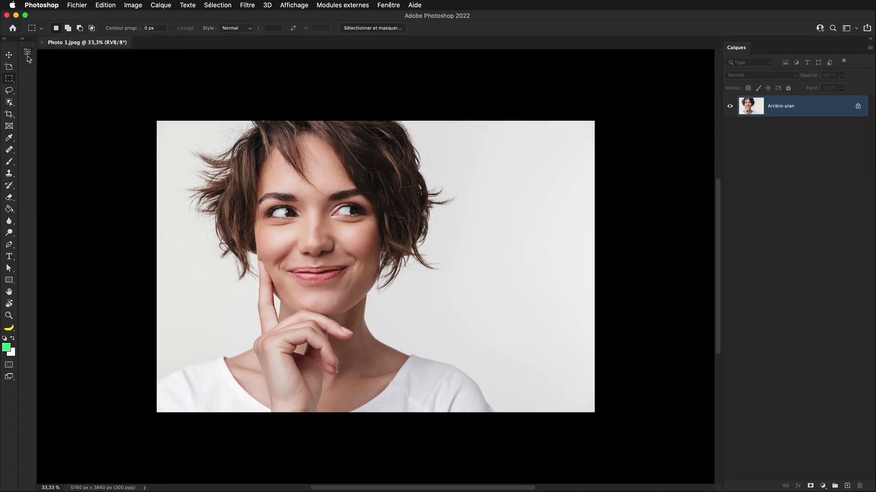
{"action": "left_click", "coordinate": [27, 54]}
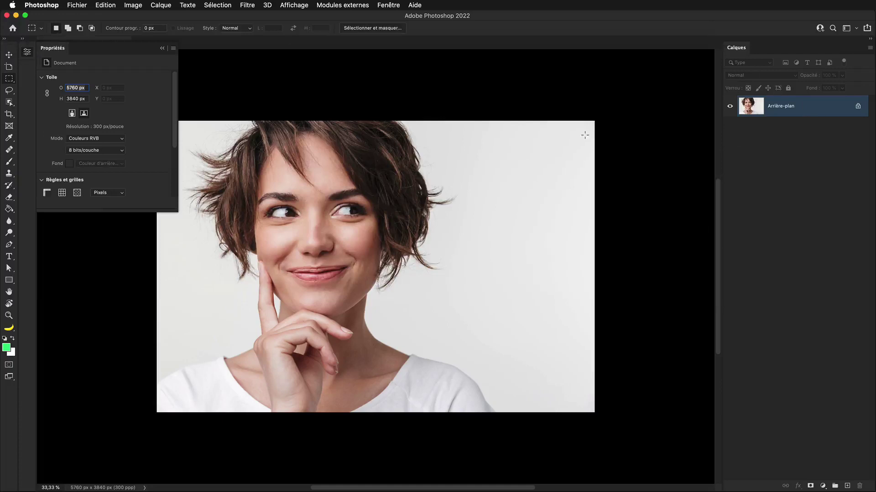
{"action": "left_click", "coordinate": [162, 48]}
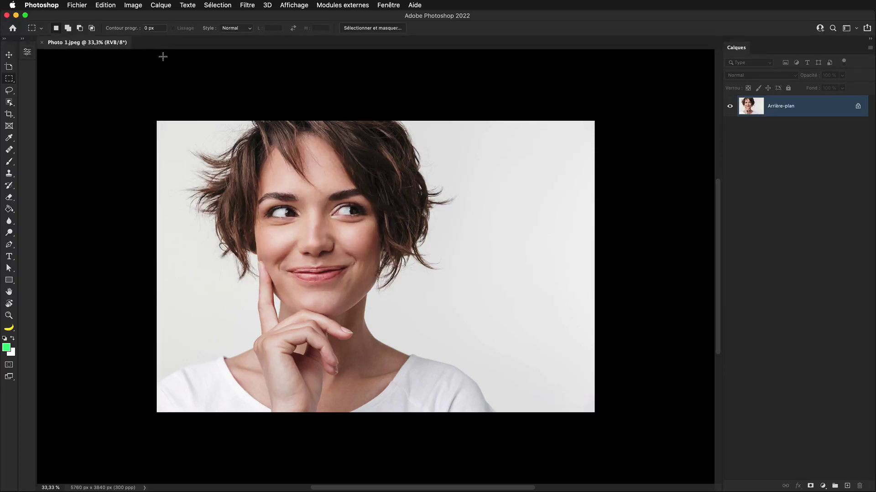
Unlock the Arrière-plan layer and rename it BASE.
{"action": "left_click", "coordinate": [857, 107]}
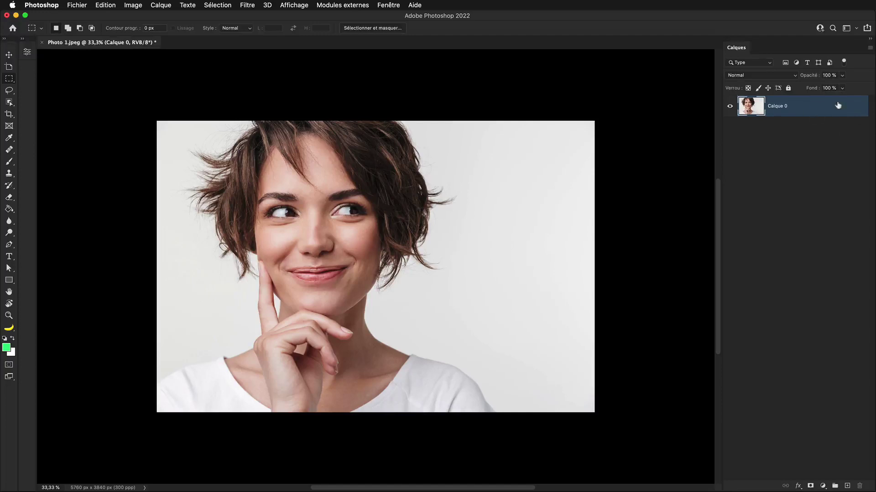
{"action": "double_click", "coordinate": [784, 106]}
{"action": "type", "text": "BASE"}
{"action": "key", "text": "Return"}
Group the BASE layer with Cmd+G and name the group ATELIER 1.
{"action": "left_click", "coordinate": [834, 486]}
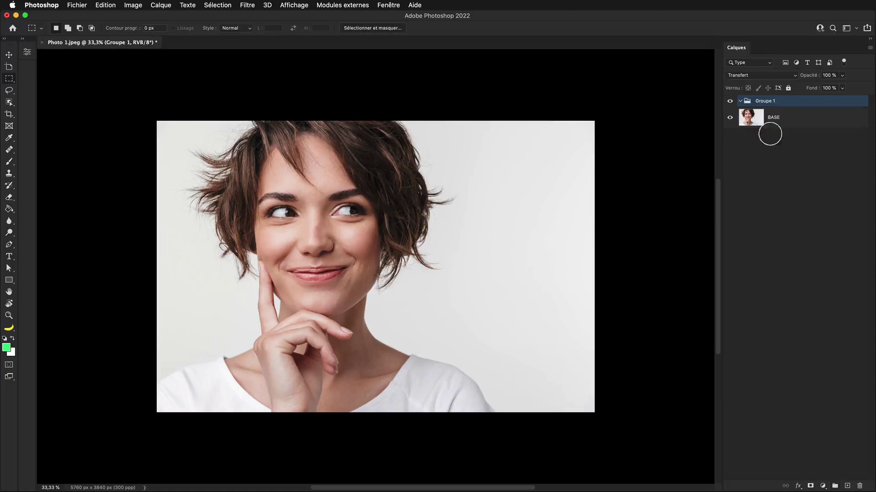
{"action": "left_click_drag", "start_coordinate": [777, 118], "coordinate": [783, 111]}
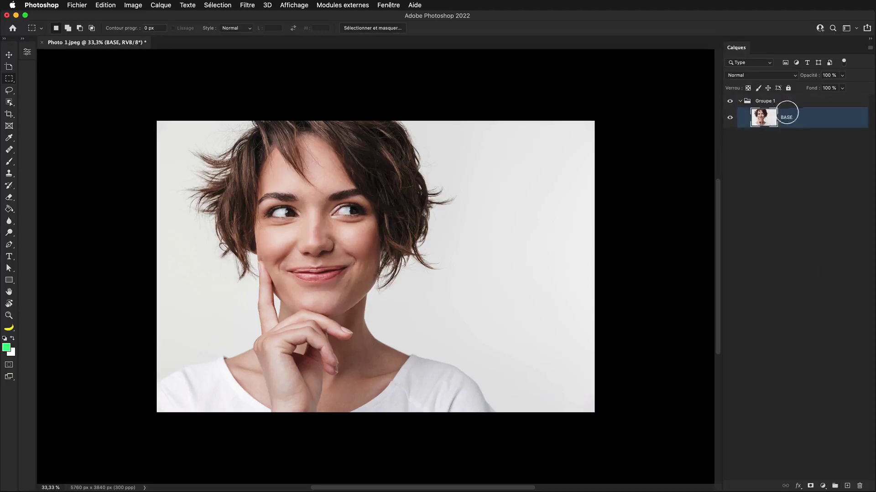
{"action": "key", "text": "super+z"}
{"action": "key", "text": "super+z"}
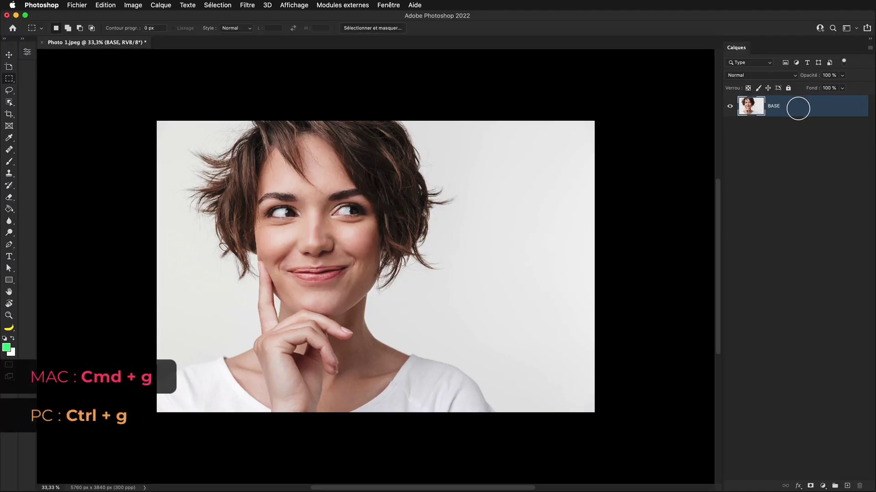
{"action": "key", "text": "super+g"}
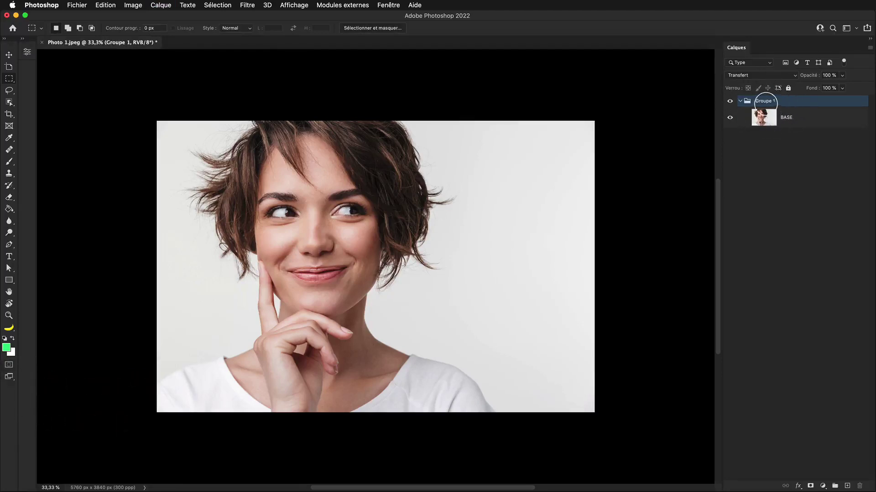
{"action": "double_click", "coordinate": [763, 101]}
{"action": "type", "text": "ATELIER 1"}
{"action": "key", "text": "Return"}
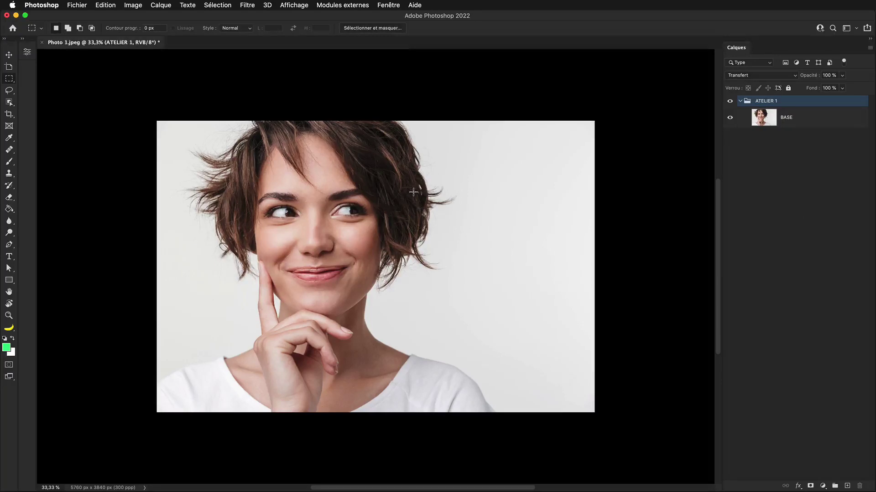
Save to the computer as TUTO.psd in Photoshop format, accepting maximized compatibility.
{"action": "key", "text": "super+s"}
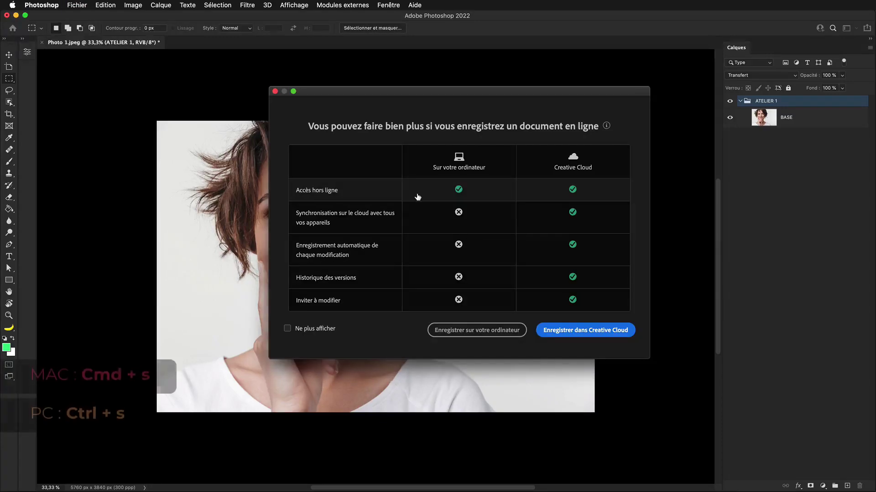
{"action": "left_click", "coordinate": [480, 334]}
{"action": "type", "text": "TUTO.psd"}
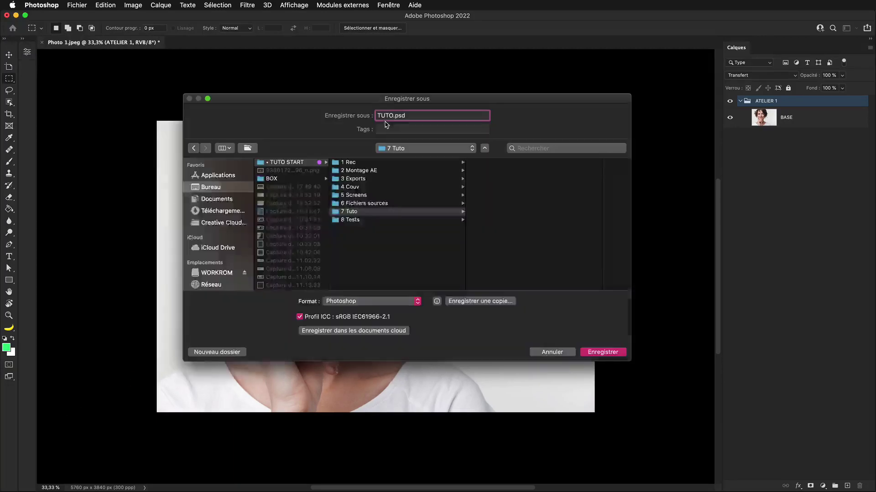
{"action": "left_click", "coordinate": [393, 115]}
{"action": "left_click", "coordinate": [399, 304]}
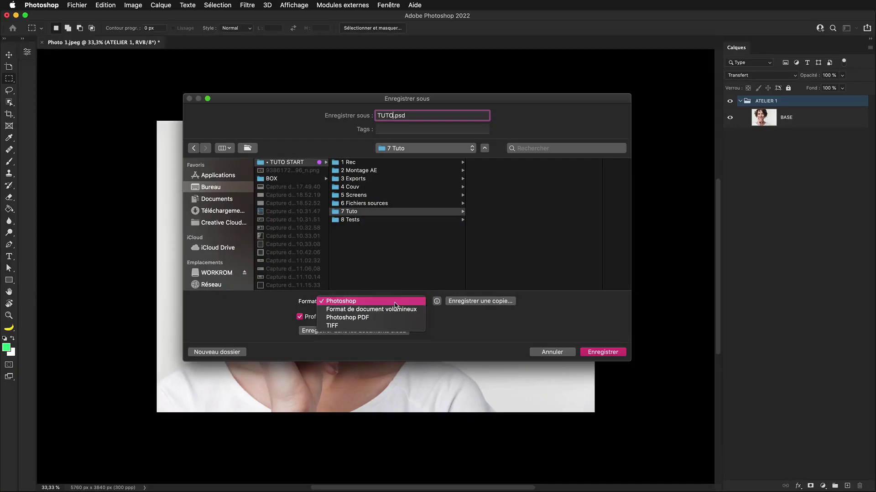
{"action": "left_click", "coordinate": [397, 303]}
{"action": "left_click", "coordinate": [597, 354]}
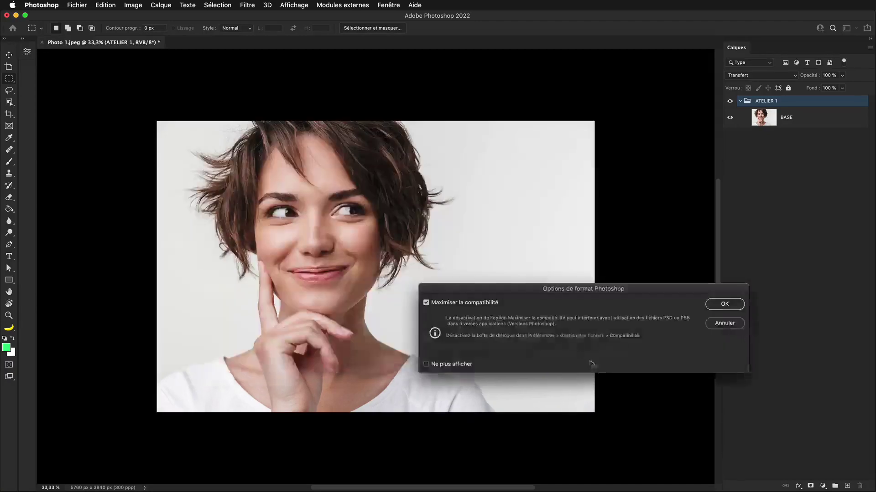
{"action": "left_click", "coordinate": [620, 270]}
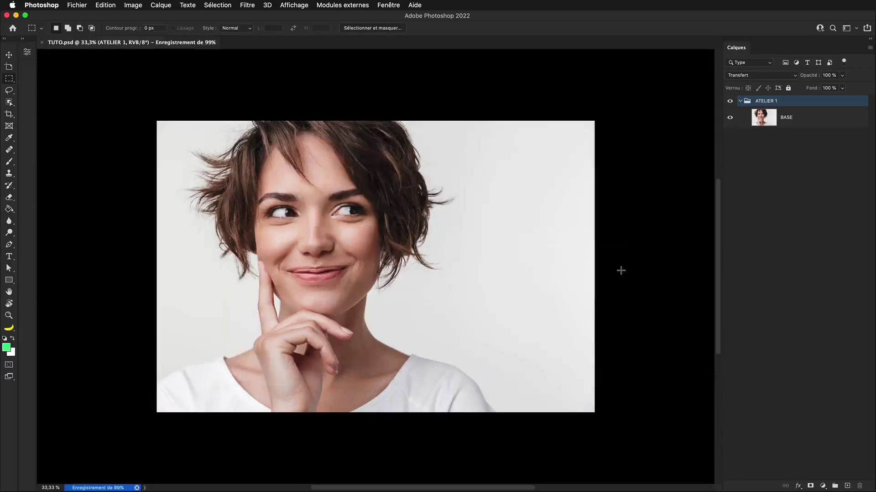